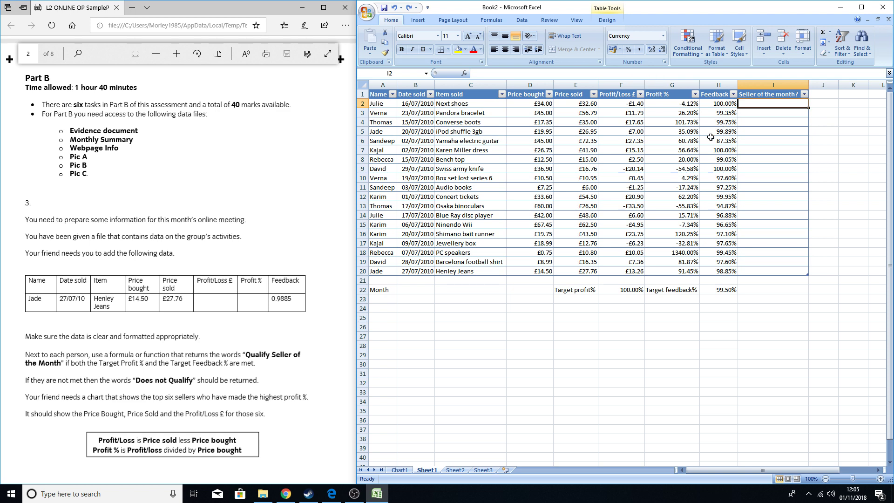
# - Check the Profit % formula in G8 and the Profit/Loss formula in F8, then select cell I2
pyautogui.click(690, 159)
pyautogui.doubleClick(691, 159)
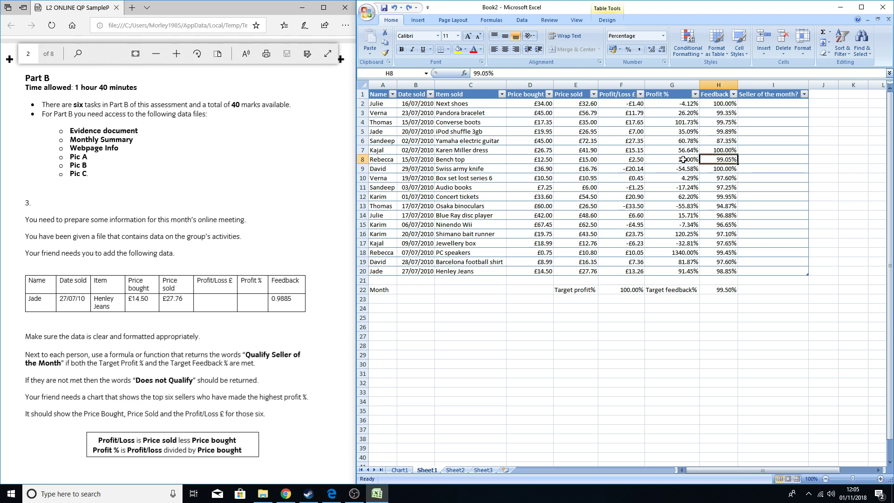
pyautogui.press('Escape')
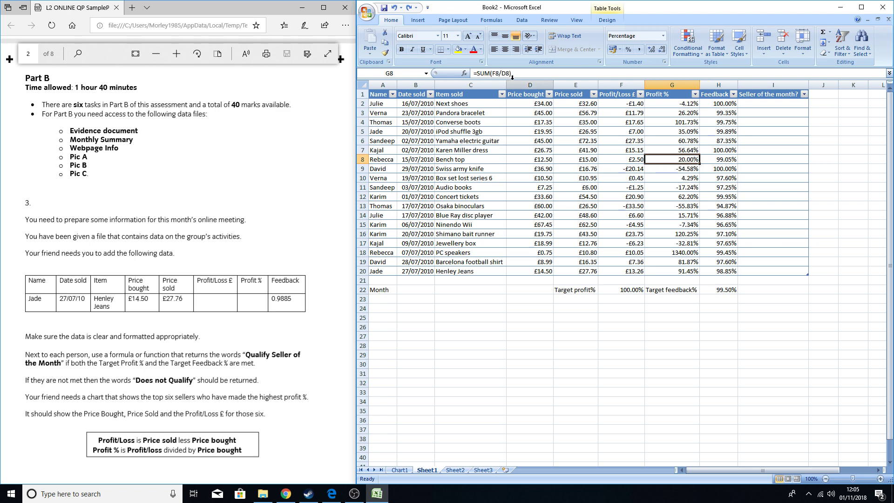
pyautogui.click(621, 159)
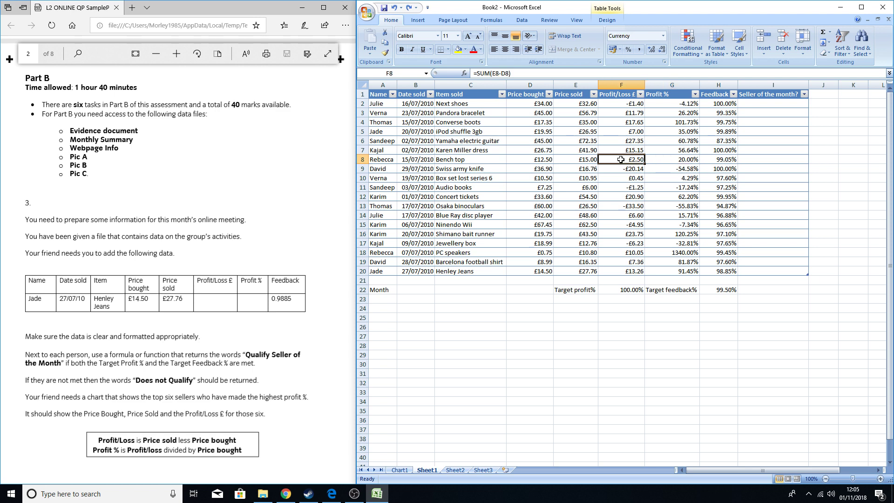
pyautogui.click(772, 144)
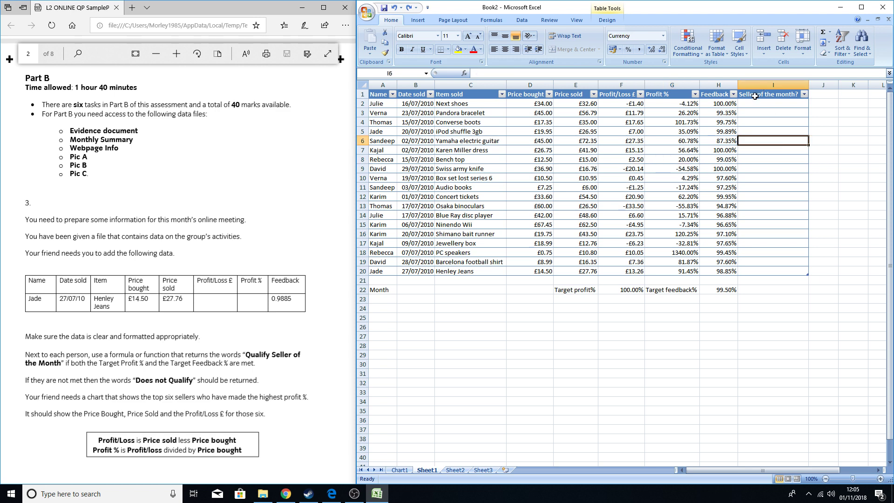
pyautogui.click(755, 103)
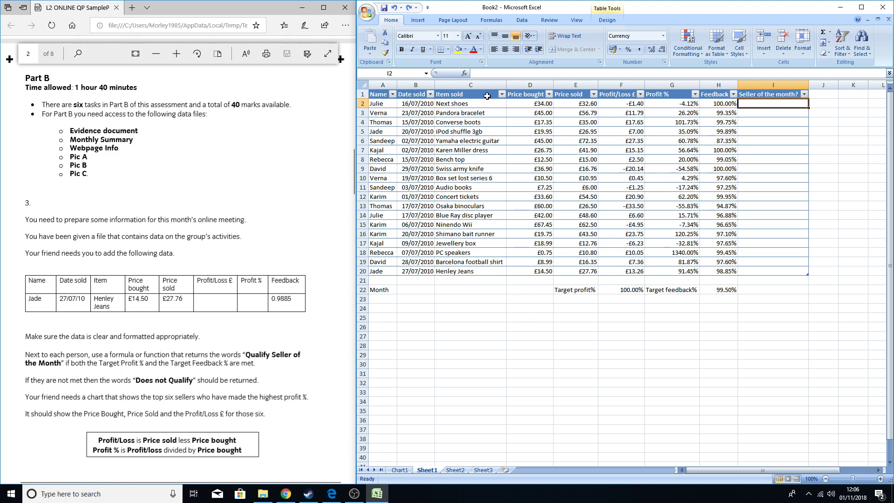
# - Insert an IF function in I2 with the logical test G2>=$F$22
pyautogui.click(465, 74)
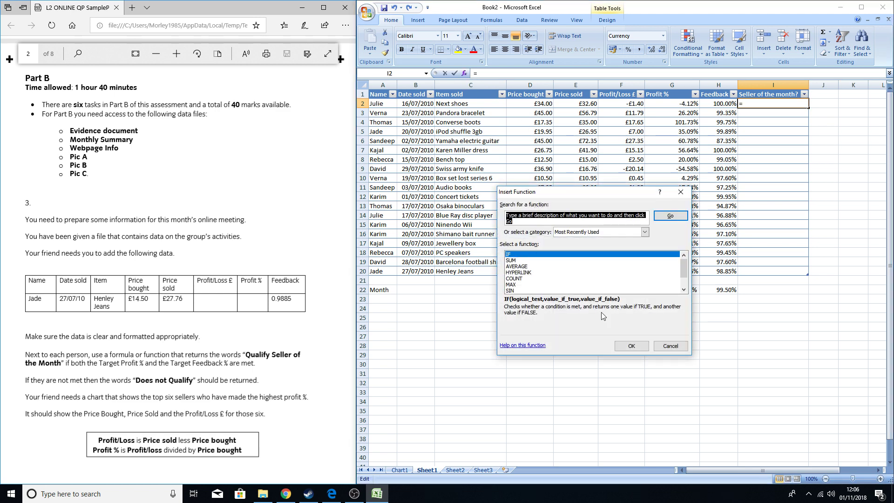
pyautogui.click(628, 346)
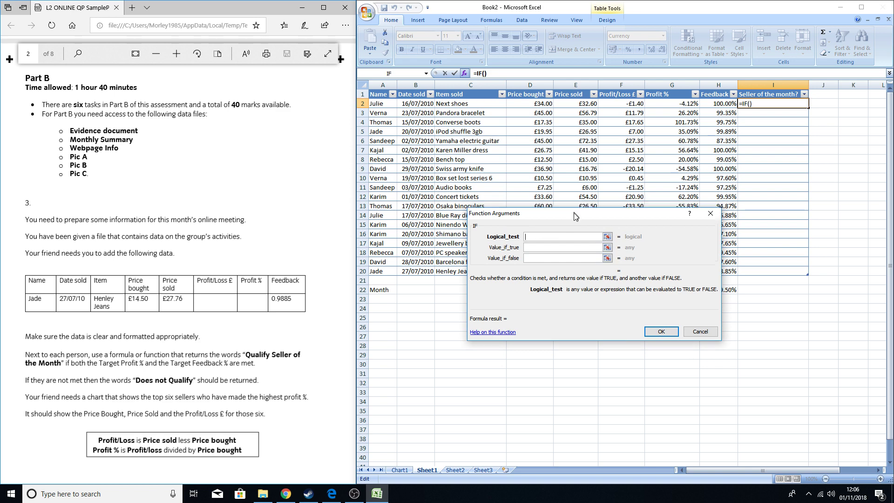
pyautogui.moveTo(577, 225); pyautogui.dragTo(576, 311)
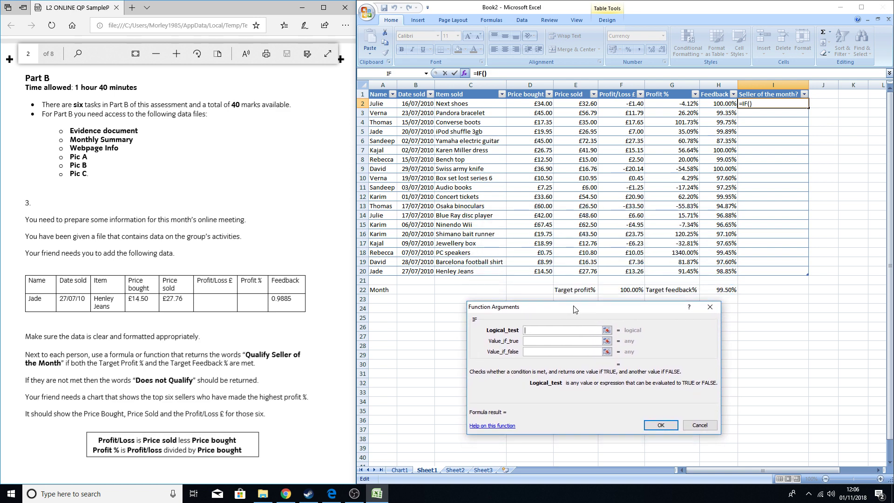
pyautogui.click(669, 105)
pyautogui.write('>=')
pyautogui.write('$')
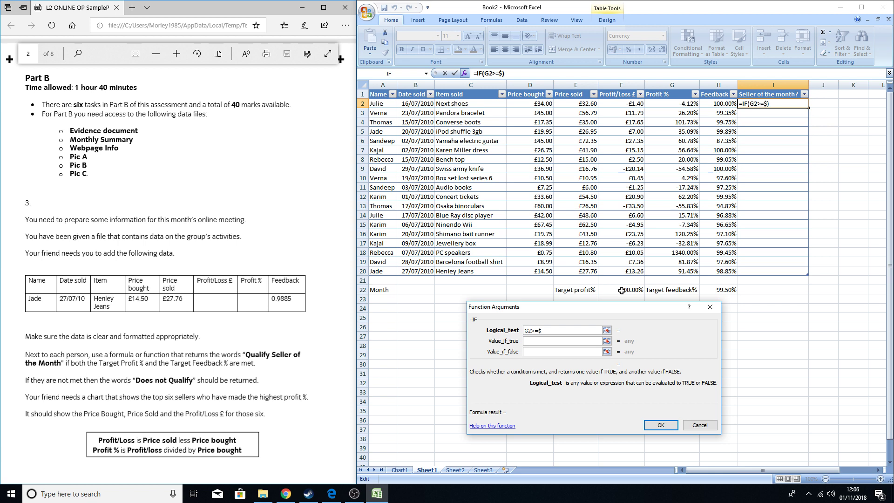
pyautogui.write('F$22')
pyautogui.click(563, 342)
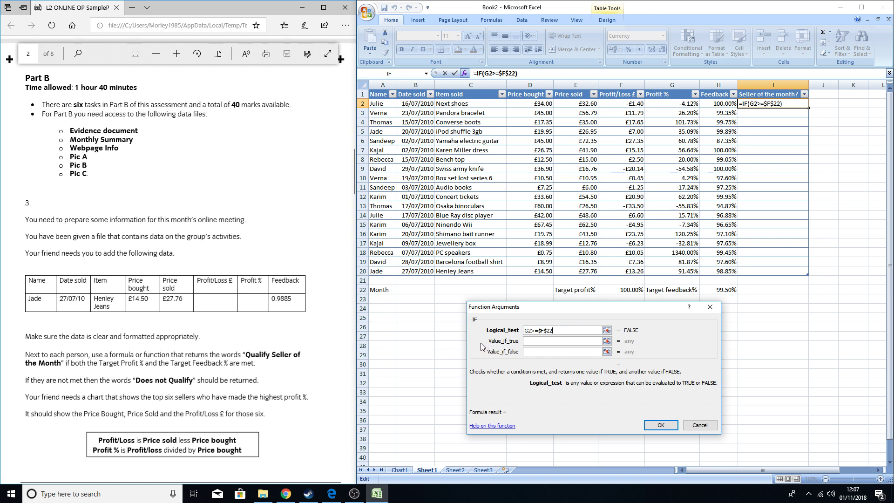
# - Set the IF to return 'Qualify Seller of the Month' when true and 'Does not Qualify' when false
pyautogui.click(531, 341)
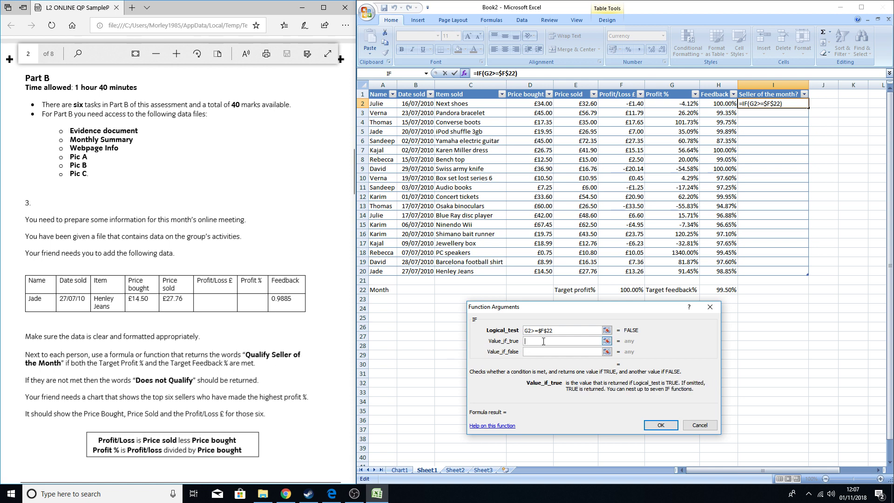
pyautogui.write('Qualif')
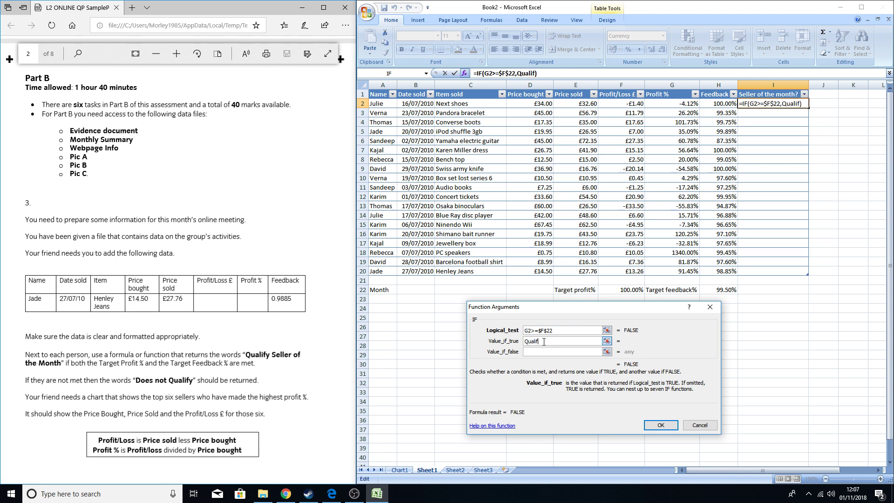
pyautogui.write('y Seller of the Month')
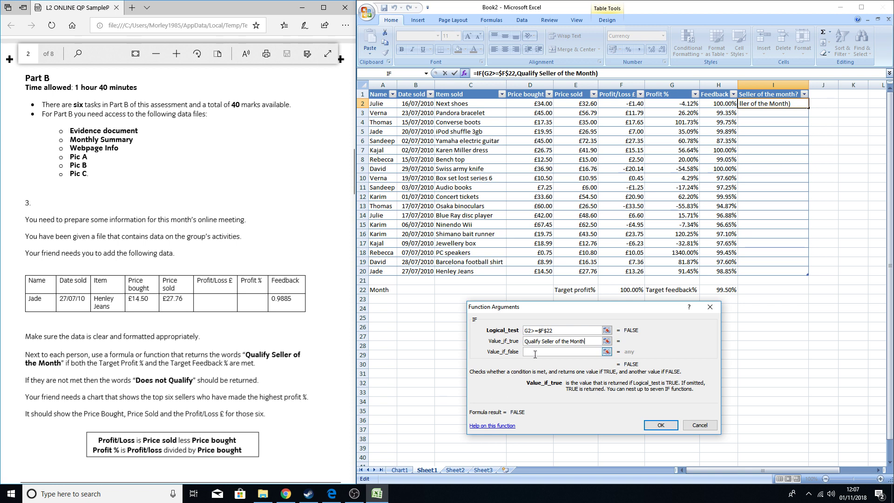
pyautogui.click(601, 352)
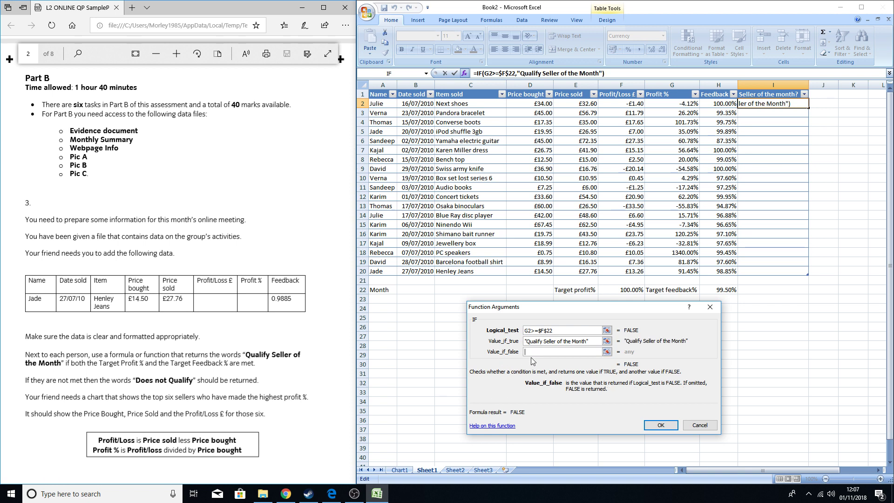
pyautogui.write('Does not Qua')
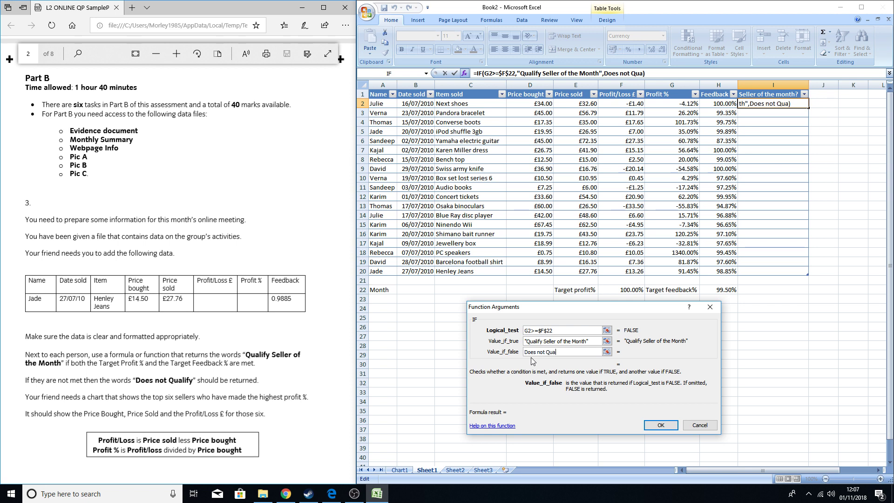
pyautogui.write('lify')
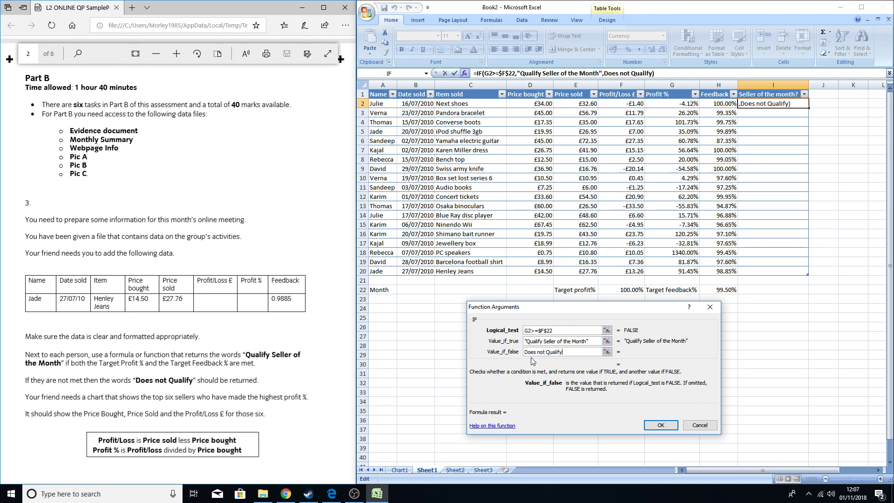
pyautogui.click(661, 426)
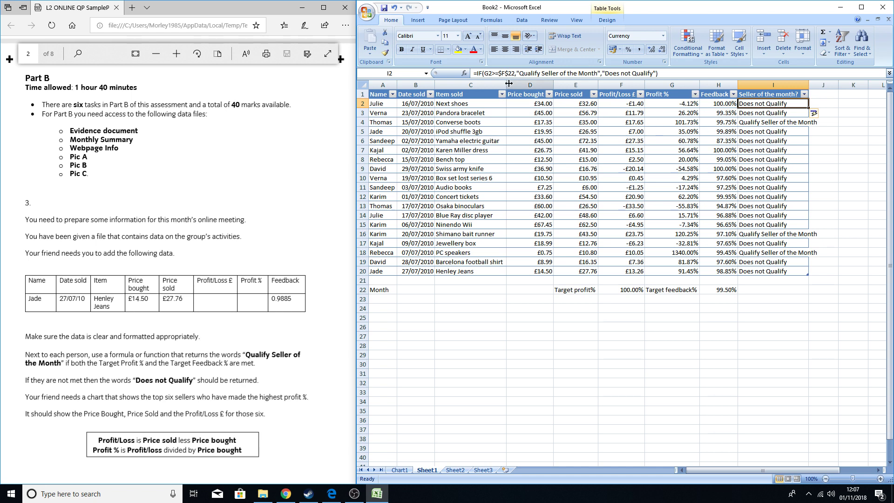
pyautogui.press('Down')
pyautogui.press('Down')
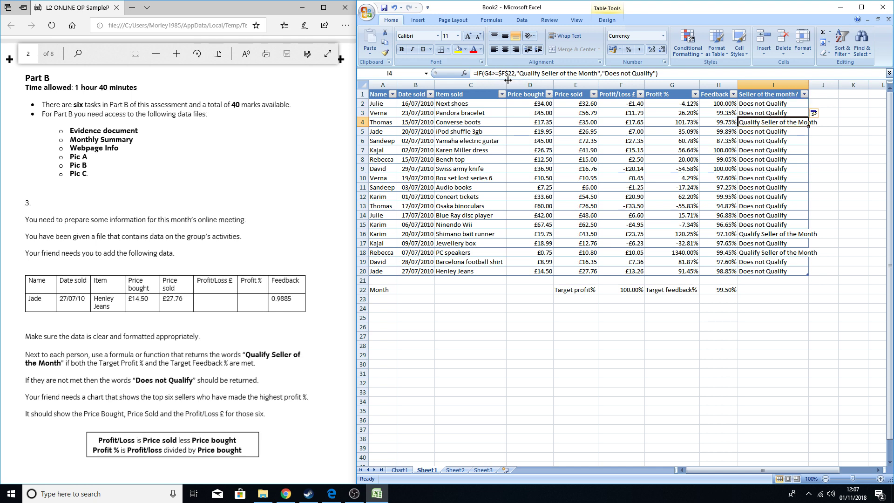
pyautogui.press('Down')
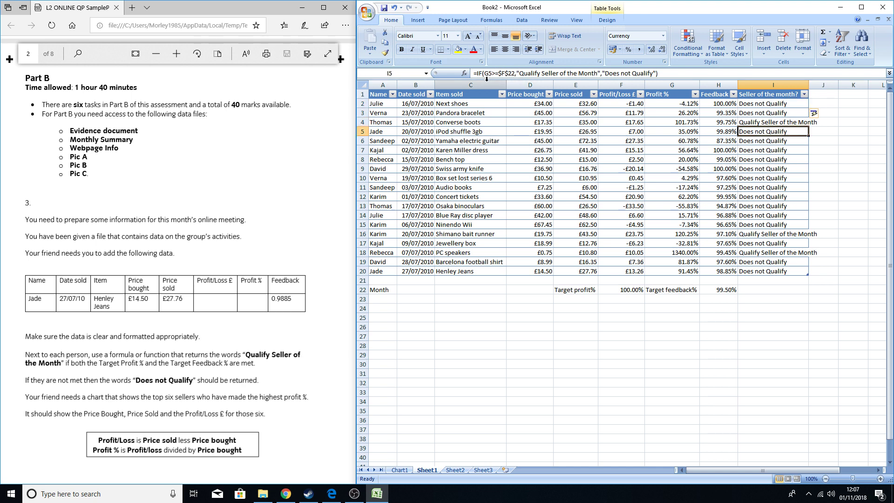
pyautogui.press('Down')
pyautogui.press('Down')
pyautogui.press('Down')
pyautogui.press('Down')
pyautogui.press('Down')
pyautogui.press('Down')
pyautogui.press('Down')
pyautogui.press('Up')
pyautogui.press('Up')
pyautogui.press('Up')
pyautogui.press('Up')
pyautogui.press('Up')
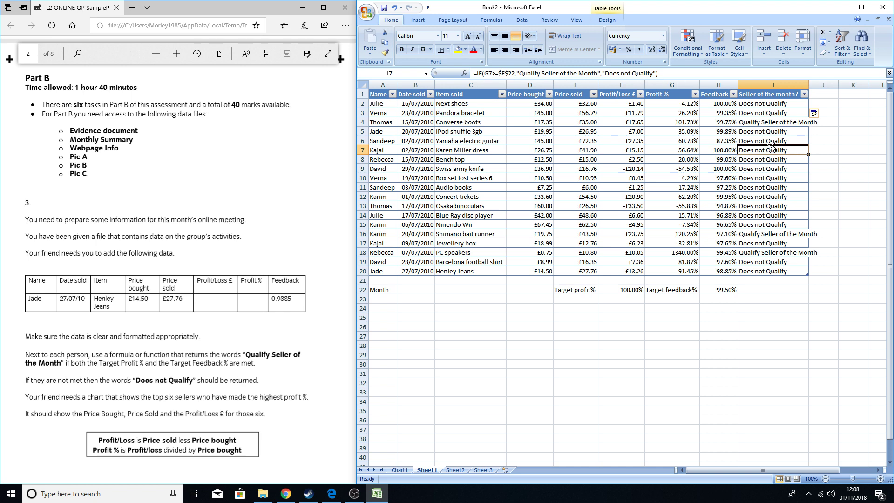
pyautogui.press('Up')
pyautogui.press('Up')
pyautogui.press('Up')
pyautogui.press('Up')
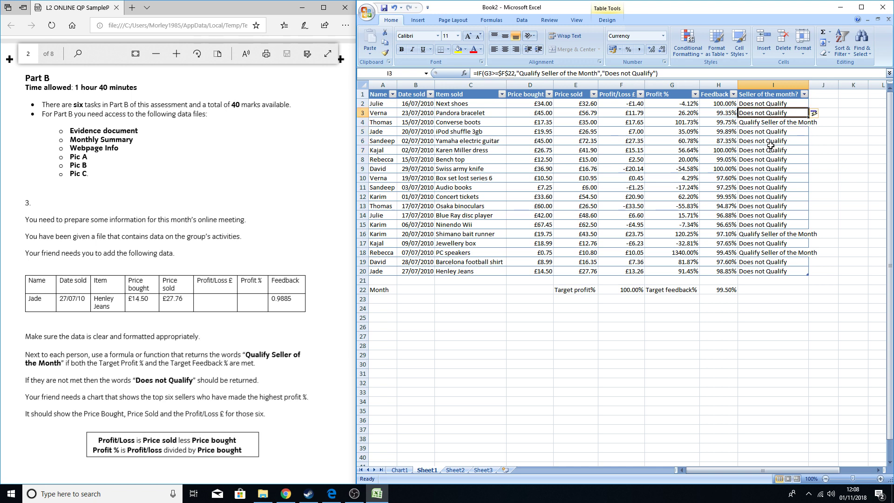
pyautogui.press('Up')
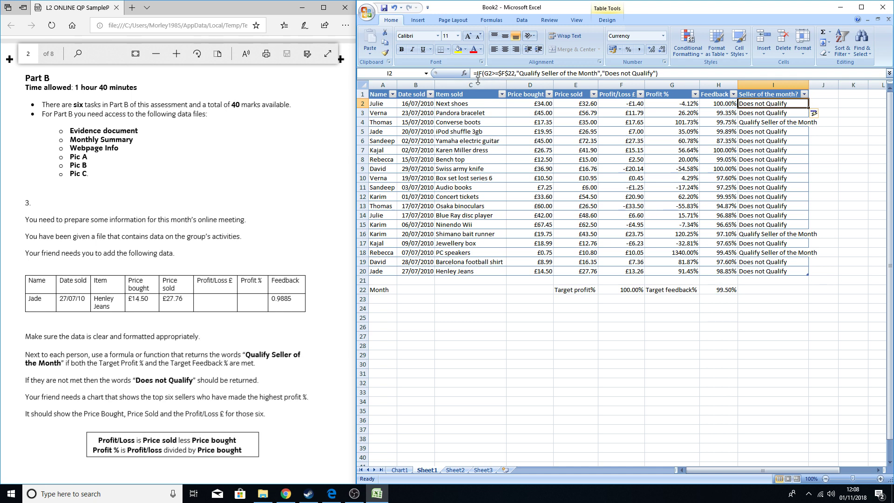
# - Wrap the I2 test in AND, adding H2>=$H$22 as a second condition
pyautogui.click(483, 74)
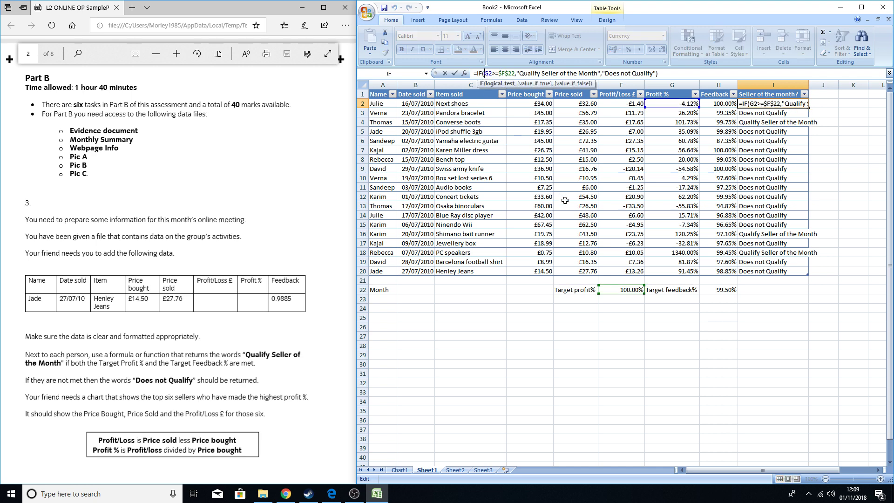
pyautogui.write('AND')
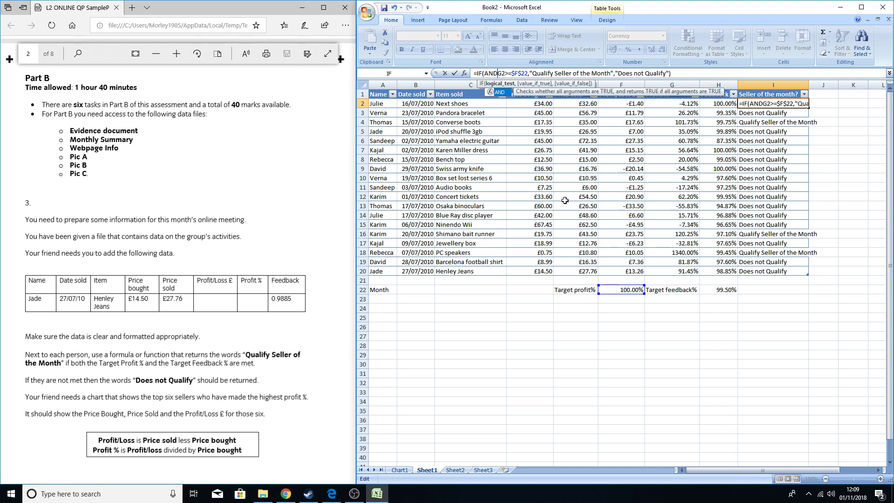
pyautogui.write('(')
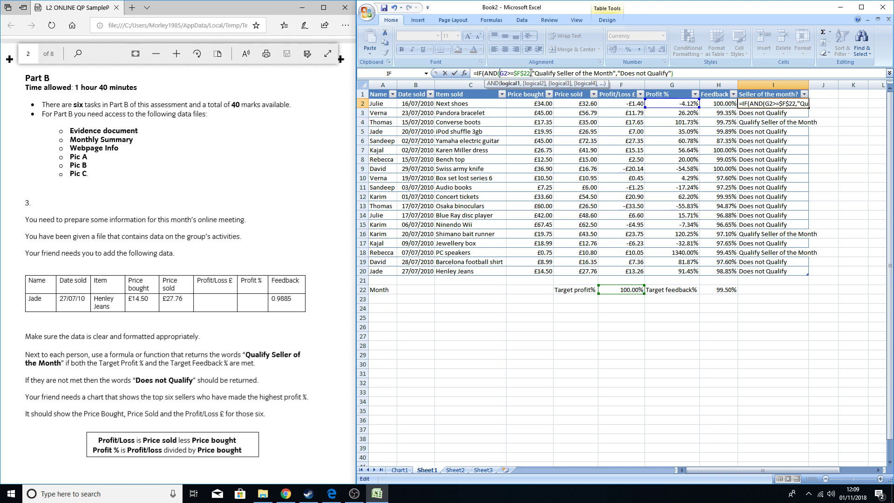
pyautogui.click(531, 73)
pyautogui.press('Right')
pyautogui.write('H2')
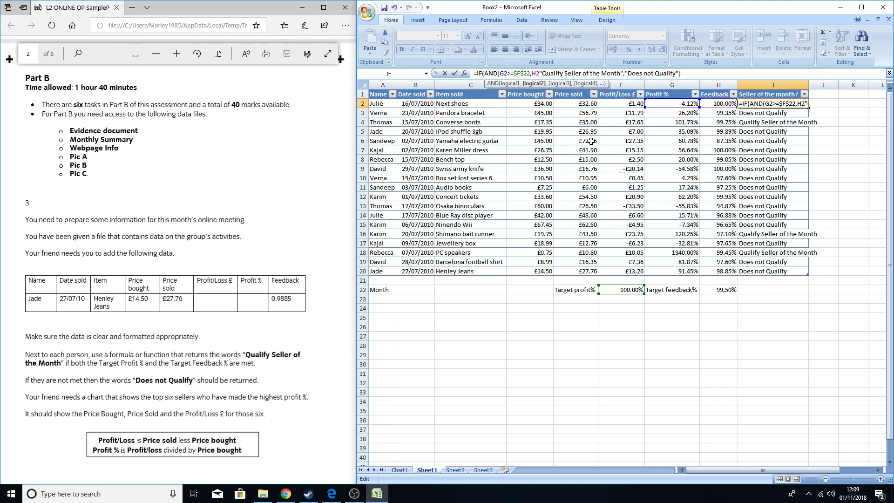
pyautogui.write('>')
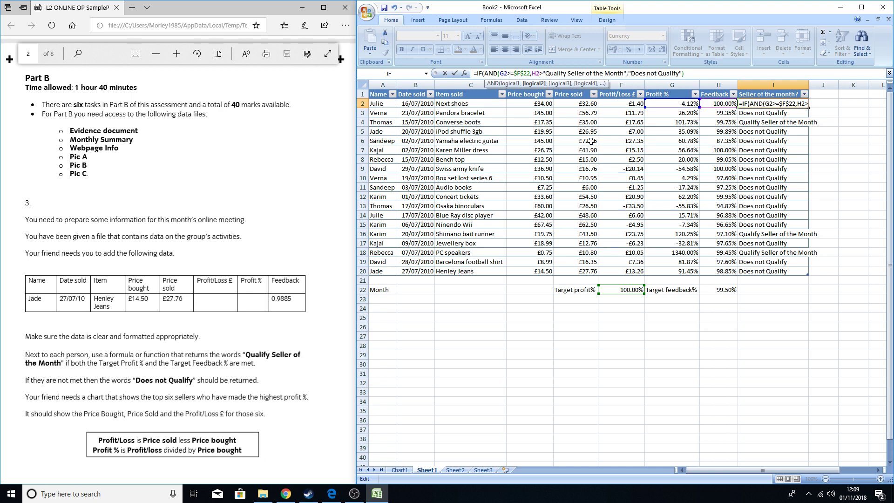
pyautogui.write('=$')
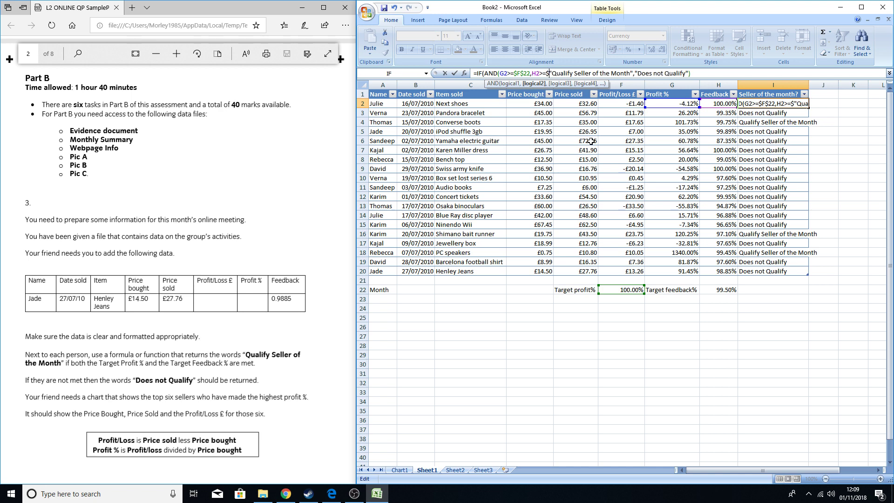
pyautogui.write('H$22')
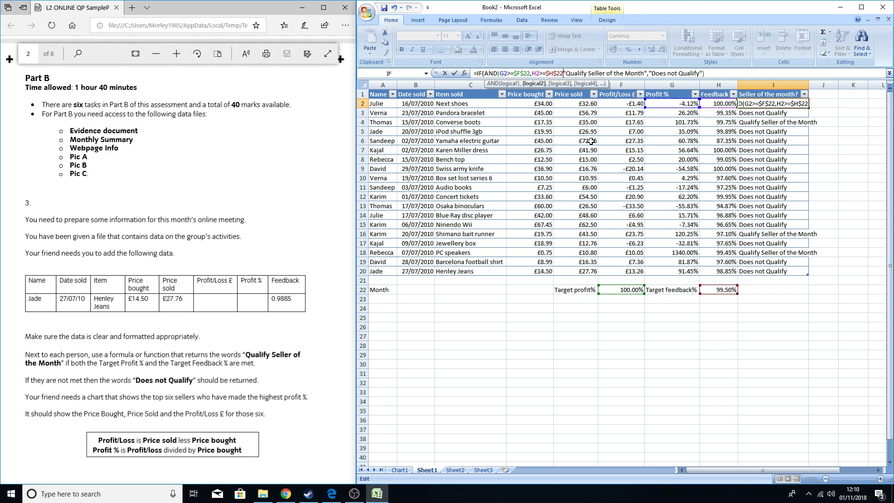
pyautogui.write(')')
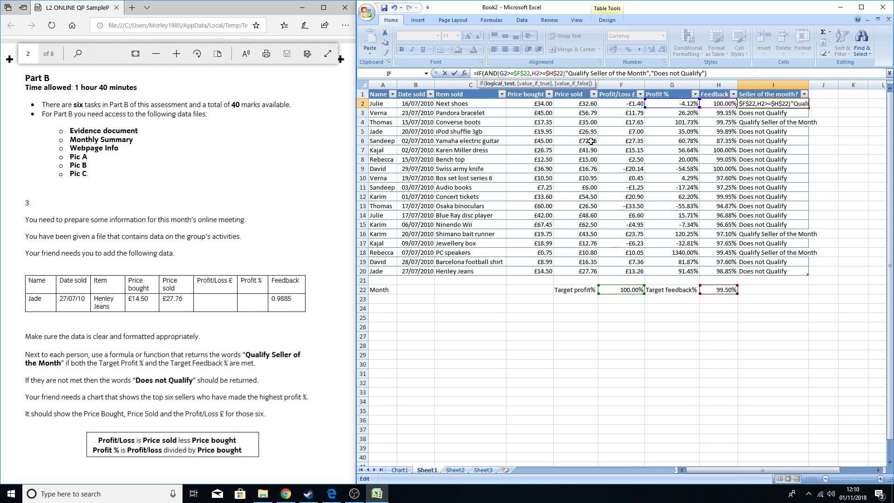
pyautogui.write(',')
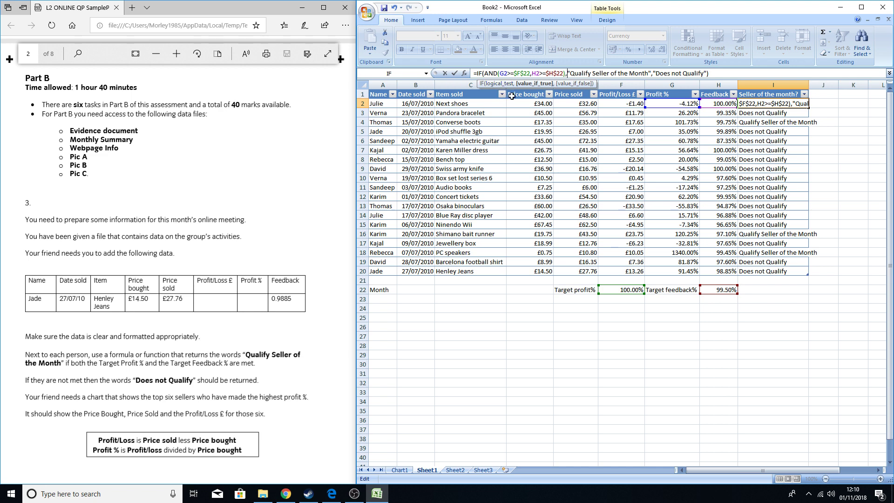
# - Commit the AND formula and step through column I to check each result
pyautogui.press('Return')
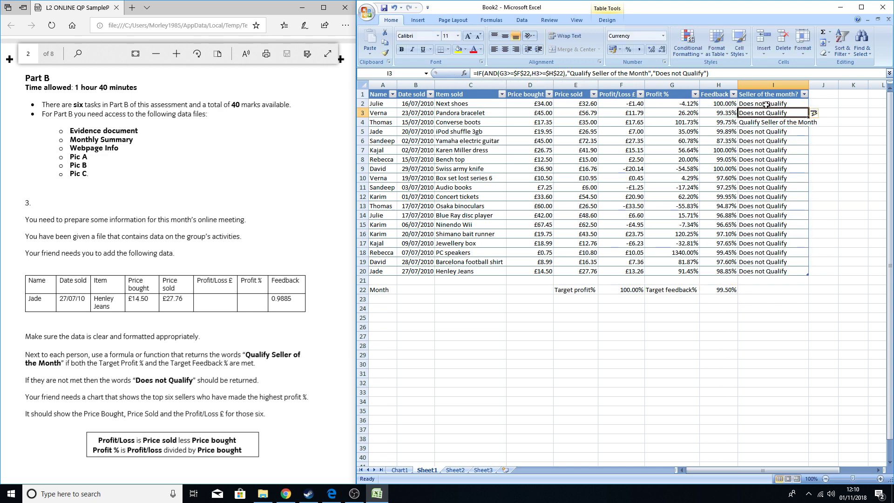
pyautogui.press('Down')
pyautogui.press('Down')
pyautogui.press('Down')
pyautogui.press('Down')
pyautogui.press('Down')
pyautogui.press('Down')
pyautogui.press('Down')
pyautogui.press('Down')
pyautogui.press('Down')
pyautogui.press('Down')
pyautogui.press('Down')
pyautogui.press('Down')
pyautogui.press('Down')
pyautogui.press('Down')
pyautogui.press('Up')
pyautogui.press('Up')
pyautogui.press('Up')
pyautogui.press('Up')
pyautogui.press('Up')
pyautogui.press('Up')
pyautogui.press('Up')
pyautogui.press('Up')
pyautogui.press('Up')
pyautogui.press('Up')
pyautogui.press('Up')
pyautogui.press('Up')
pyautogui.press('Up')
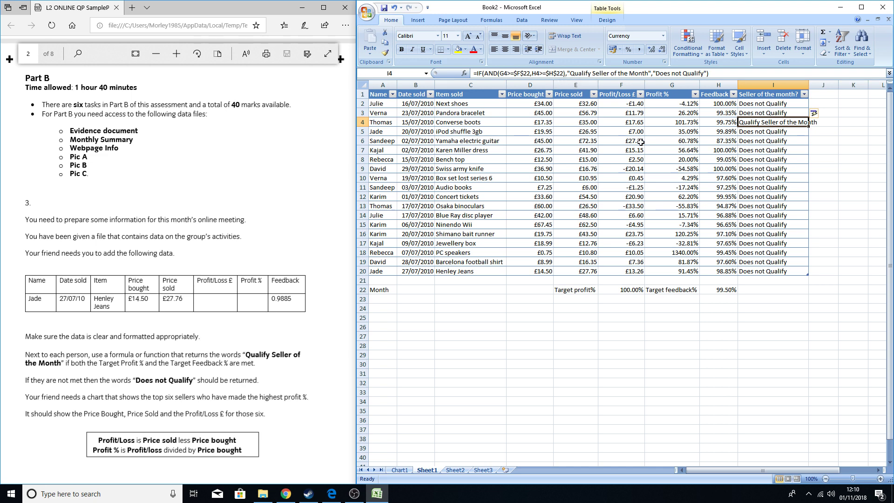
# - Undo the formula changes until cell I2 is empty again
pyautogui.click(395, 8)
pyautogui.click(395, 8)
pyautogui.click(395, 8)
pyautogui.click(395, 10)
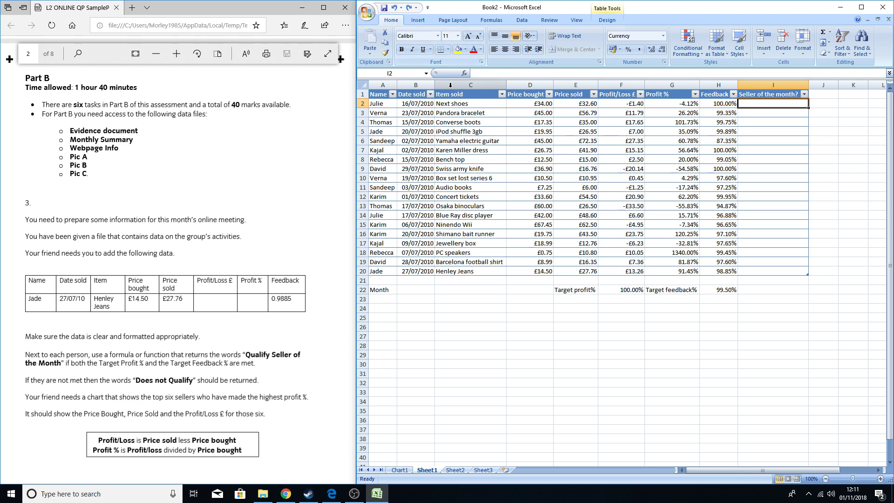
# - Rebuild I2 as IF(G2>=$F$22) returning 'Qualify Seller of the Motnh' or 'Does not Qualify'
pyautogui.click(466, 73)
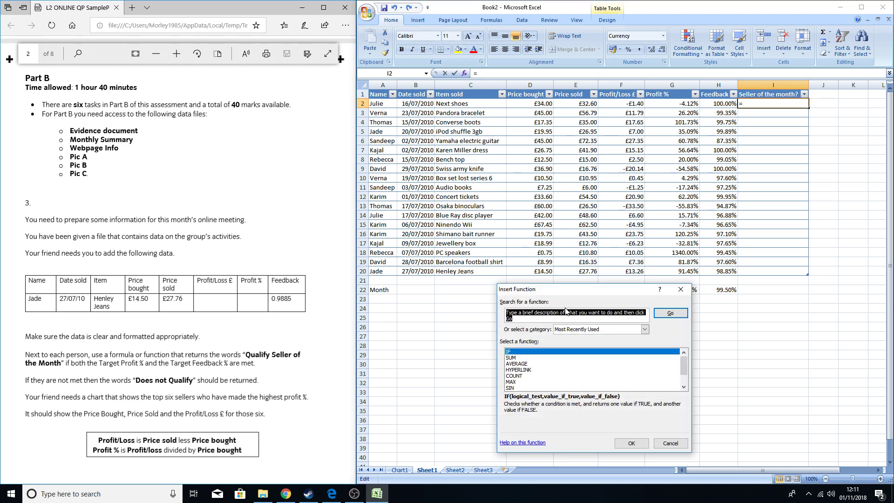
pyautogui.click(637, 442)
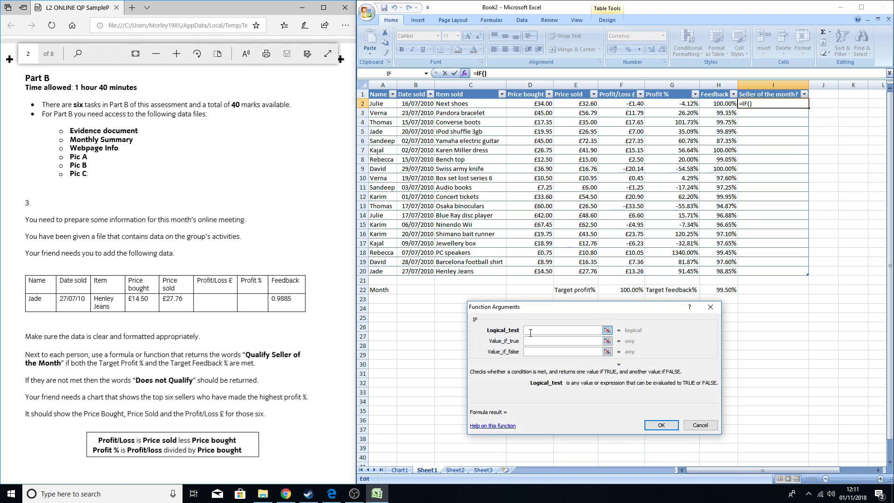
pyautogui.write('G2>=$F$22')
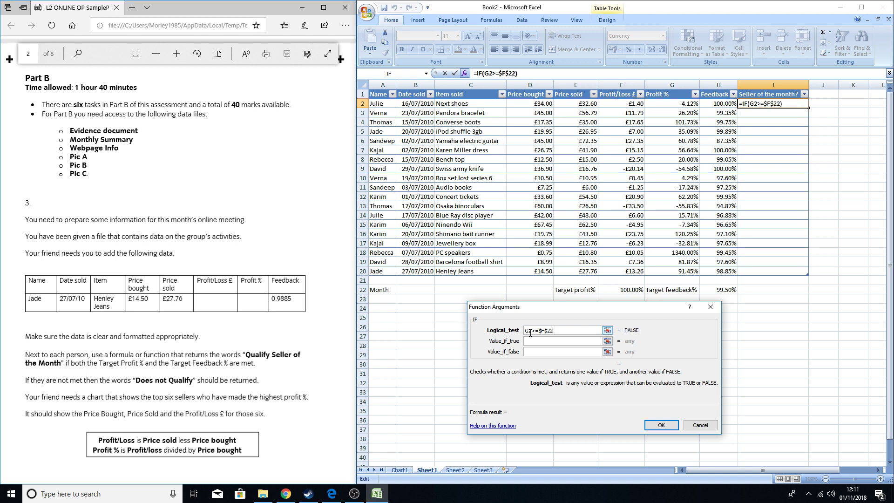
pyautogui.click(542, 341)
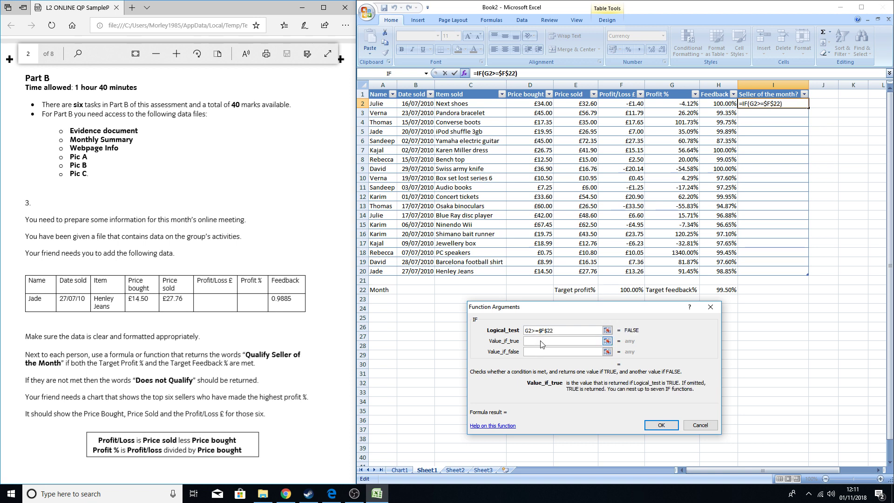
pyautogui.write('Qualify Seller of the ')
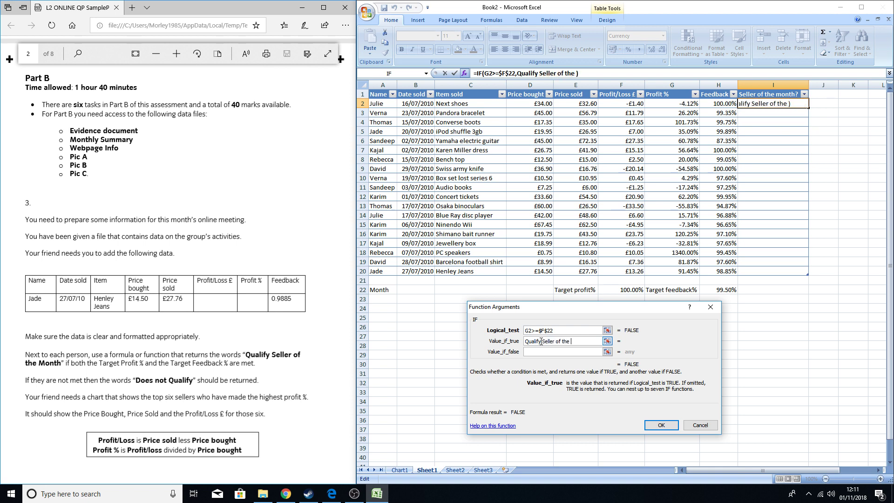
pyautogui.write('Motnh')
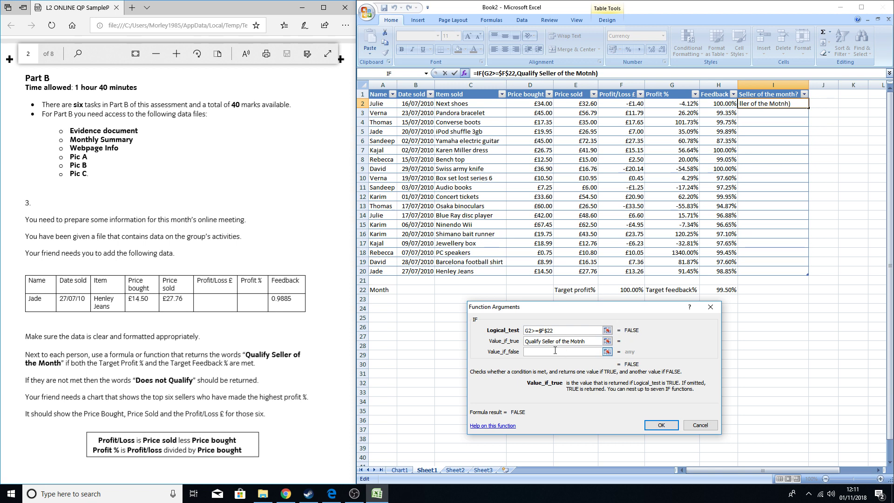
pyautogui.click(555, 352)
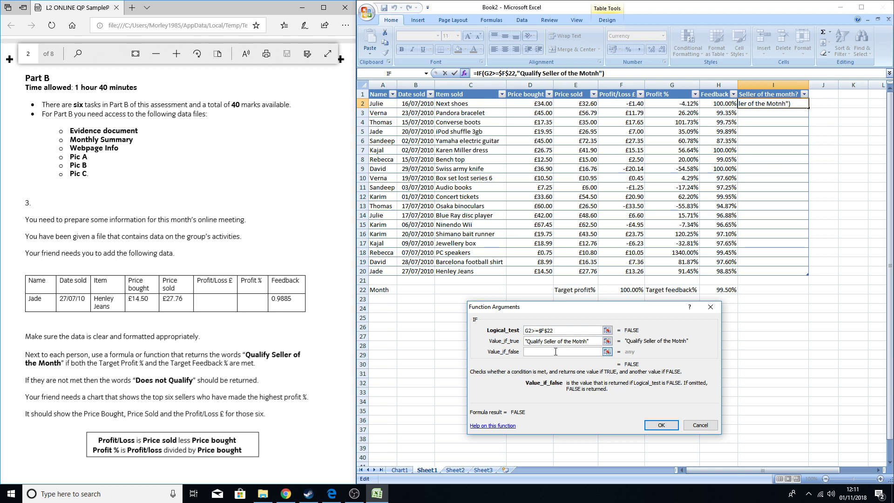
pyautogui.write('Does not Q')
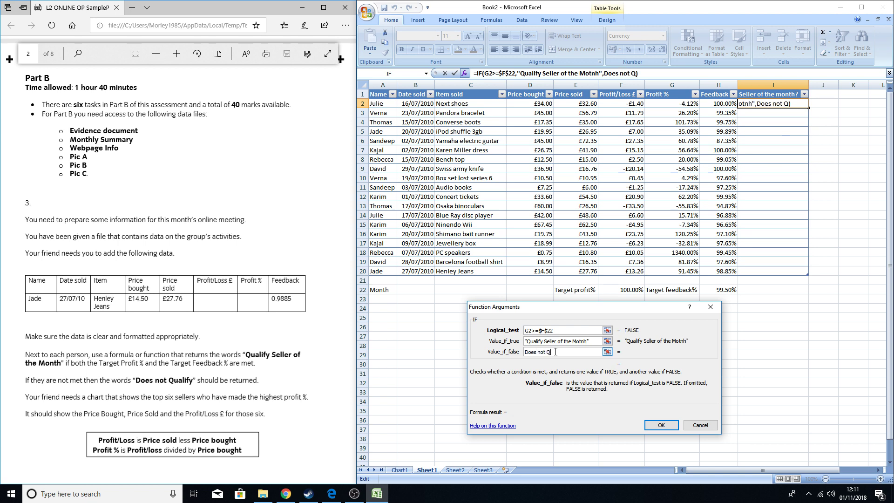
pyautogui.write('ualify')
pyautogui.click(647, 425)
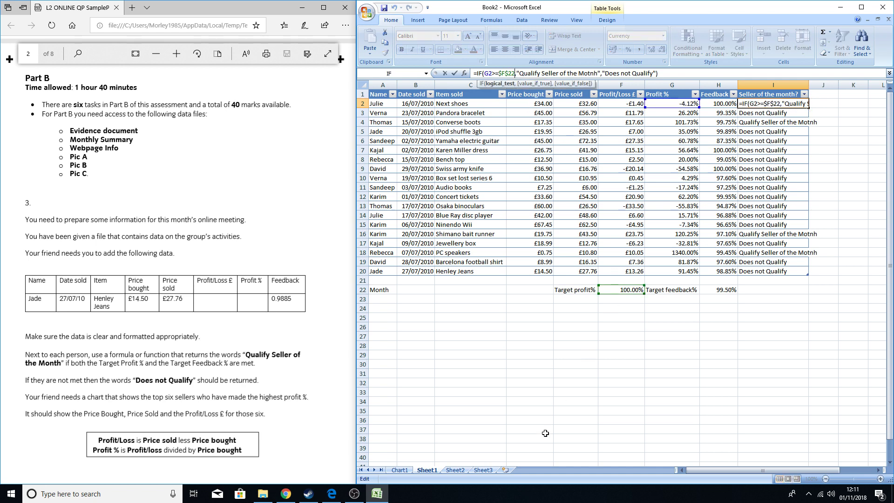
# - Reselect I2 and open its IF formula for editing in the formula bar
pyautogui.click(545, 402)
pyautogui.click(755, 108)
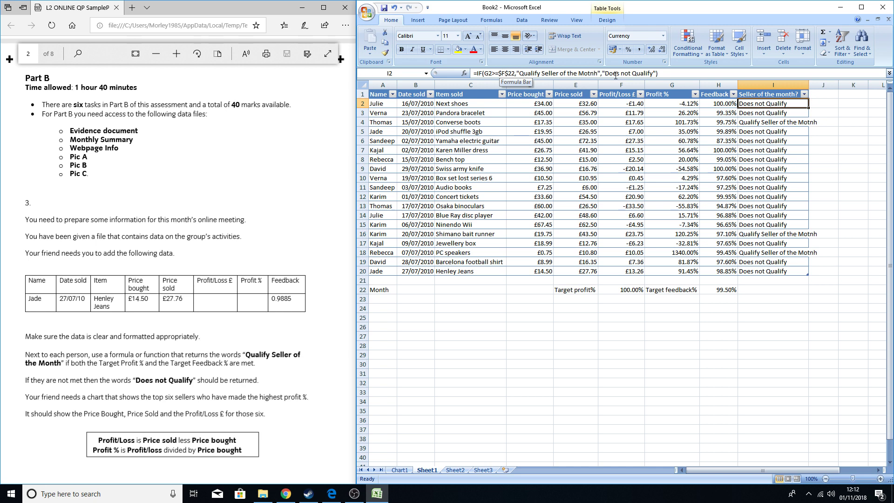
pyautogui.click(593, 75)
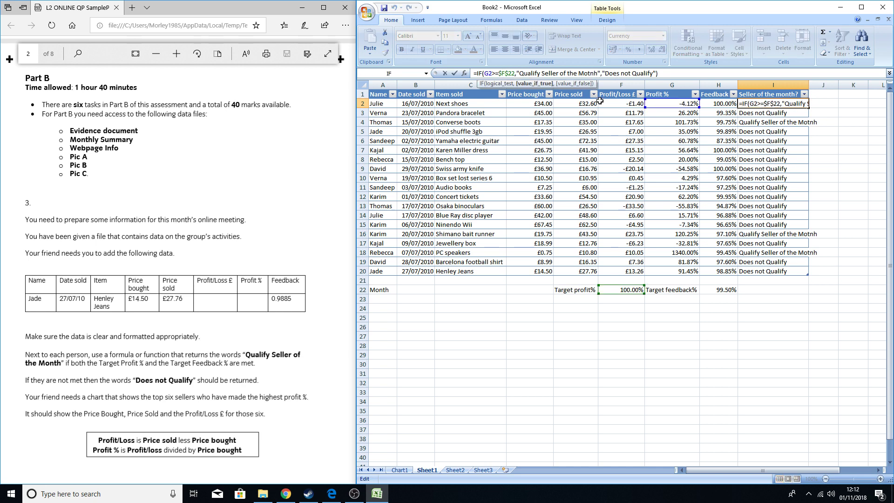
# - Correct 'Motnh' to 'Month' and wrap the test in AND with H2>=$H$22
pyautogui.press('BackSpace')
pyautogui.press('BackSpace')
pyautogui.press('BackSpace')
pyautogui.write('nth')
pyautogui.click(515, 73)
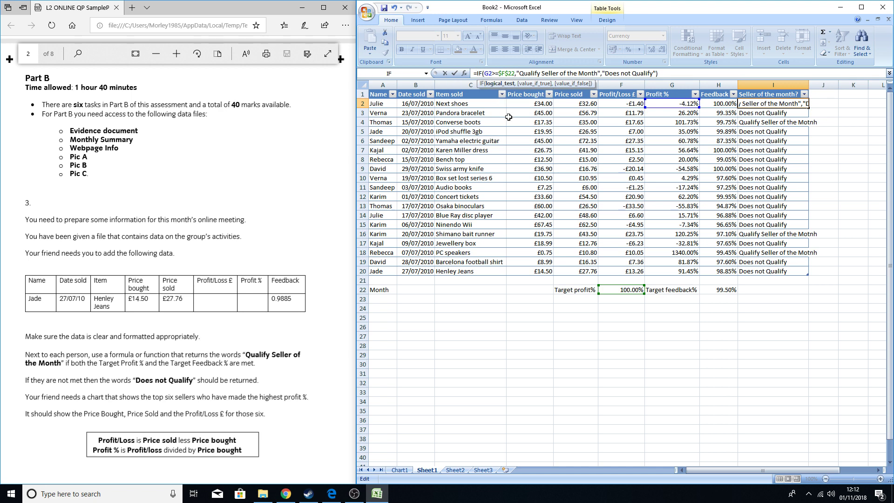
pyautogui.write('AND')
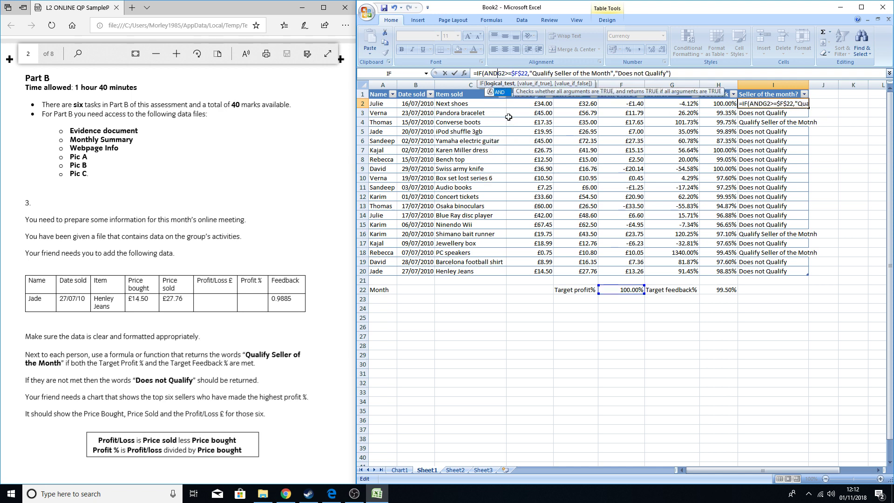
pyautogui.write('(')
pyautogui.click(532, 73)
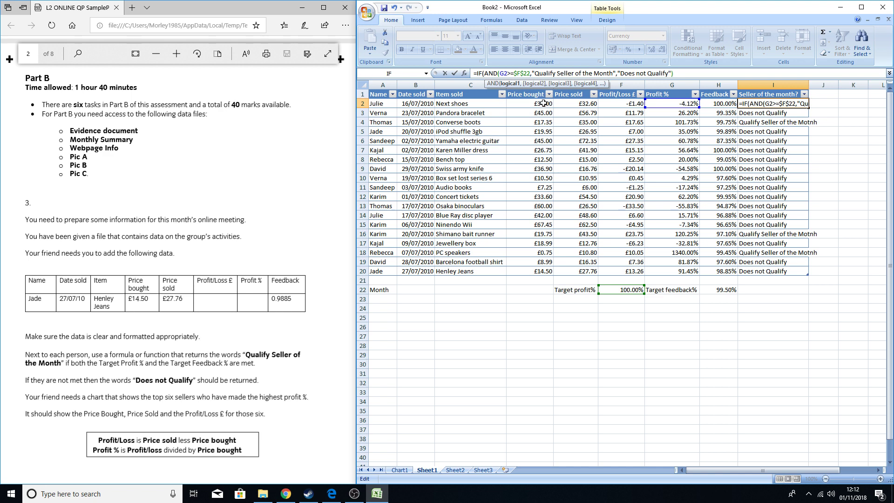
pyautogui.write(',')
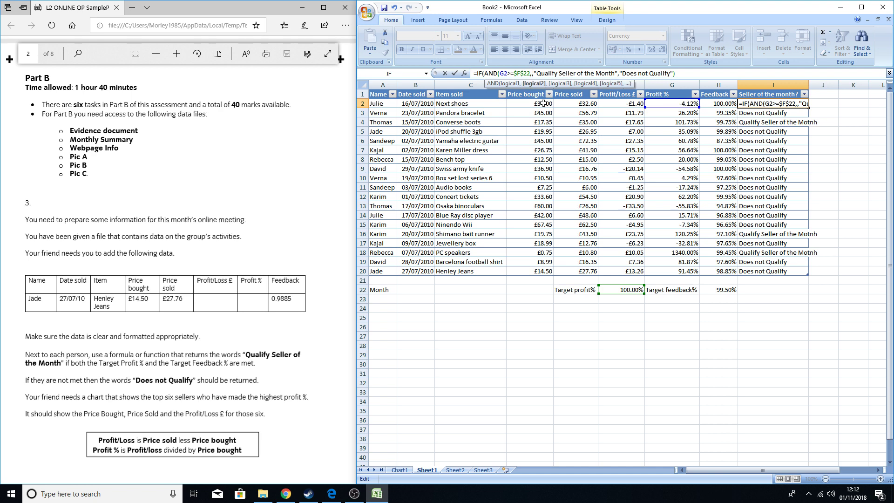
pyautogui.write('H2>=$H$22')
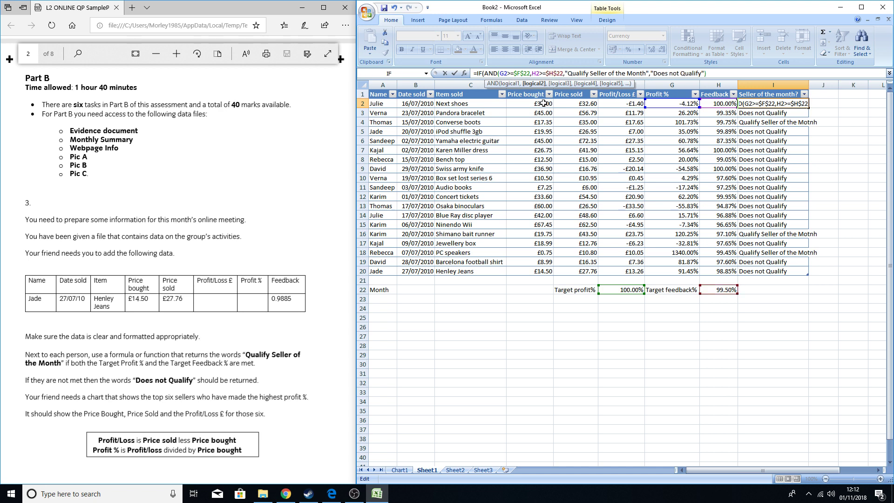
pyautogui.write(')')
pyautogui.press('Return')
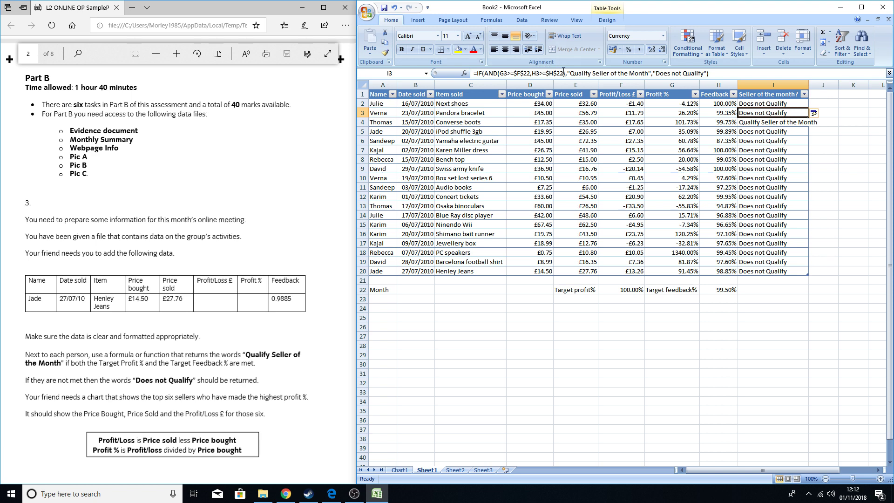
pyautogui.moveTo(565, 73); pyautogui.dragTo(531, 73)
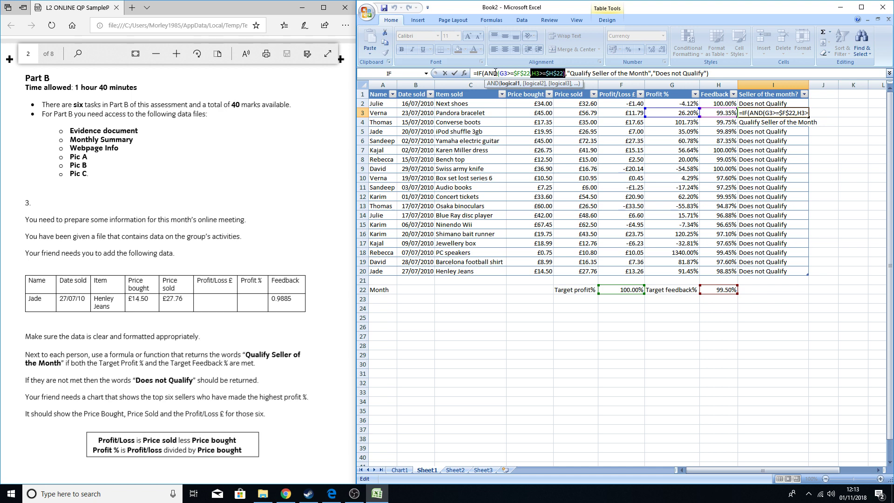
pyautogui.click(569, 317)
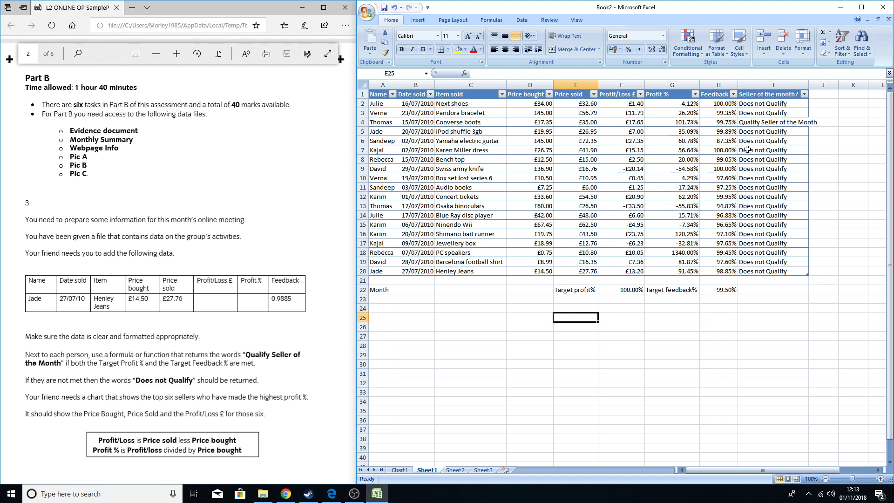
pyautogui.click(758, 104)
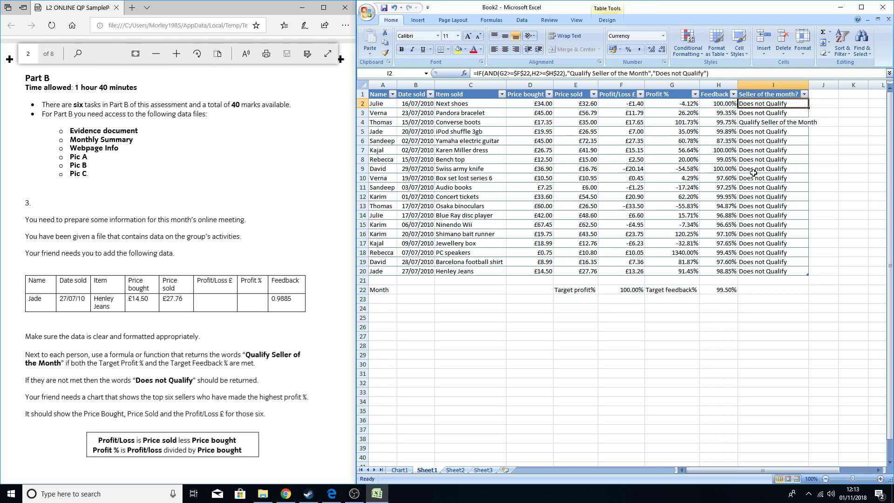